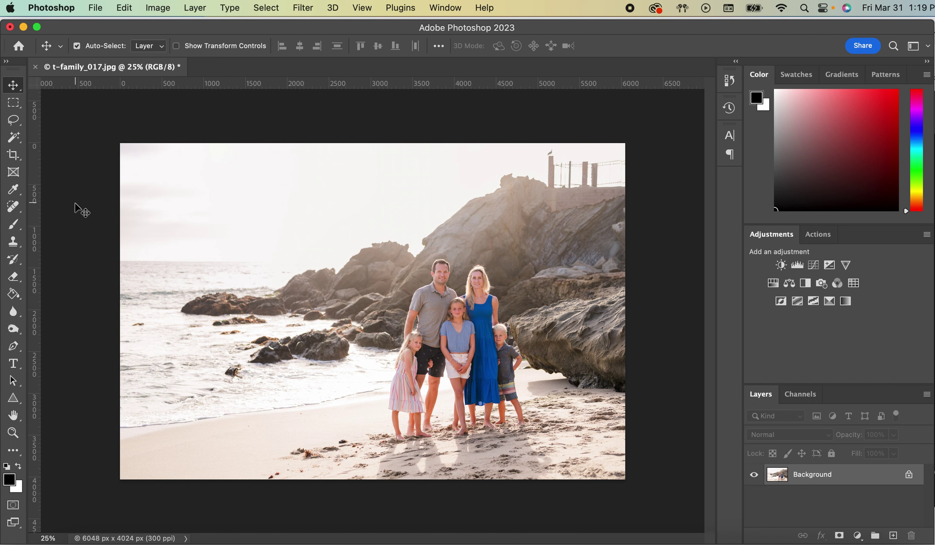
left_click(96, 8)
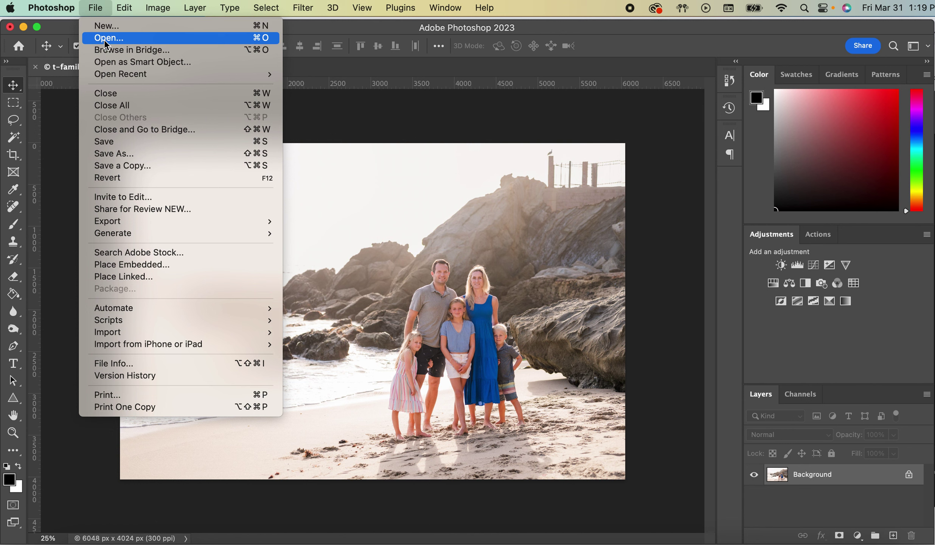
left_click(66, 173)
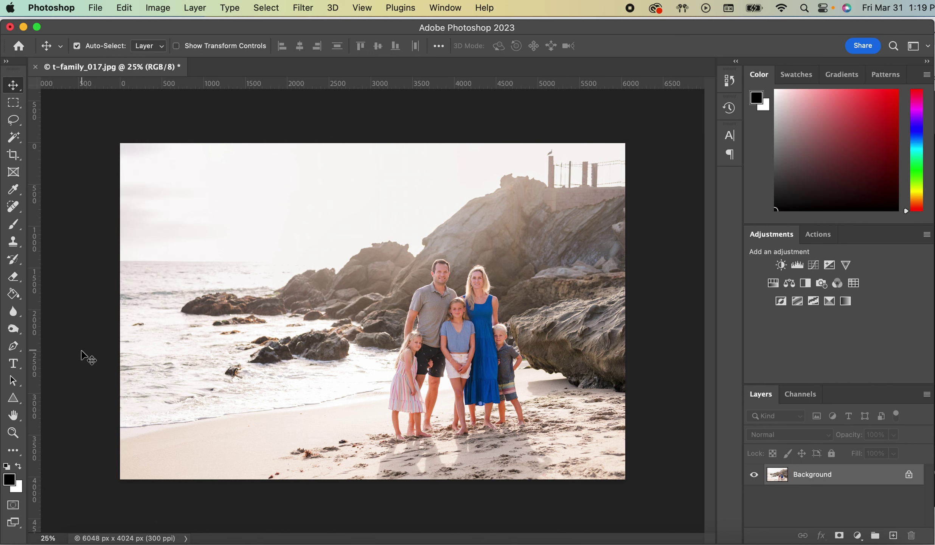
Lasso the fence, posts and bird on the upper-right cliff, fill the area with Content-Aware at 100% opacity, and deselect.
key("l")
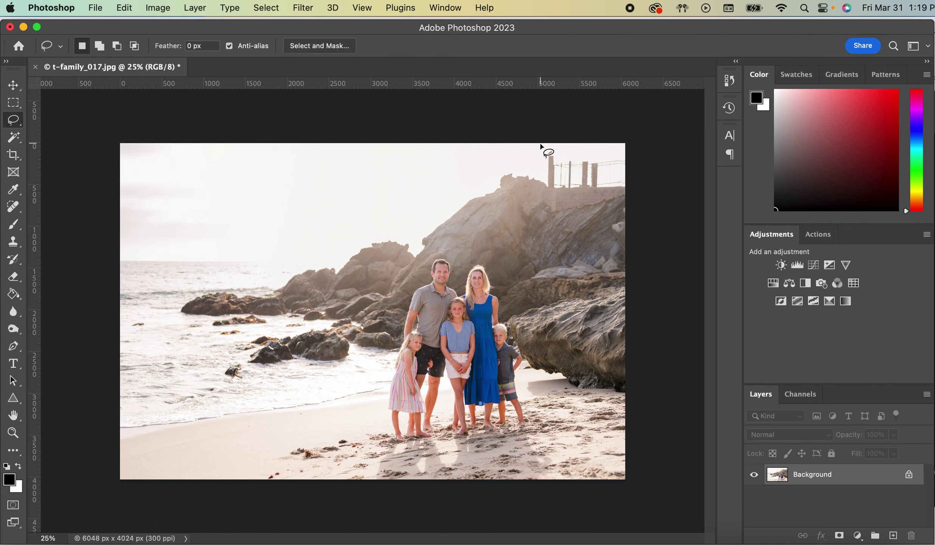
mouse_move(540, 145)
left_mouse_down()
mouse_move(542, 203)
mouse_move(557, 219)
mouse_move(628, 200)
mouse_move(637, 168)
mouse_move(624, 141)
mouse_move(547, 145)
left_mouse_up()
left_click(125, 8)
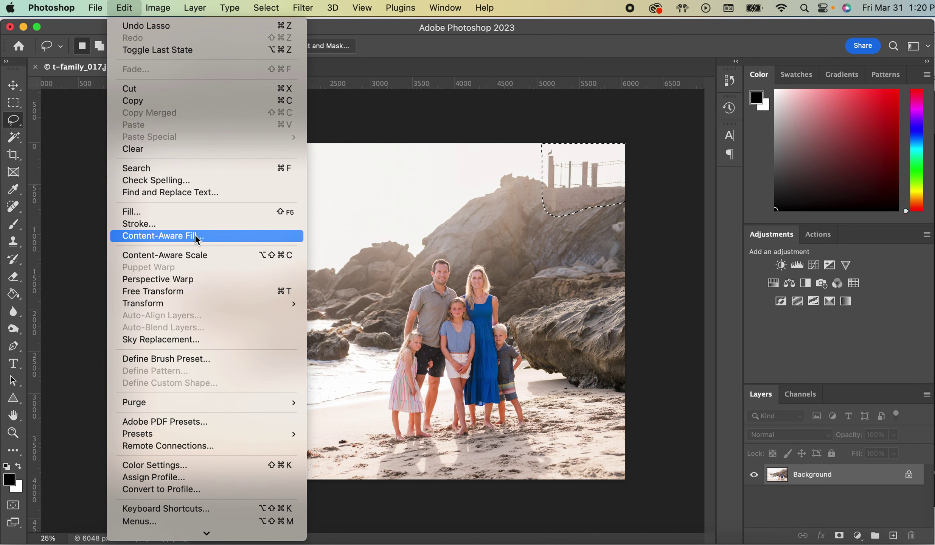
left_click(151, 213)
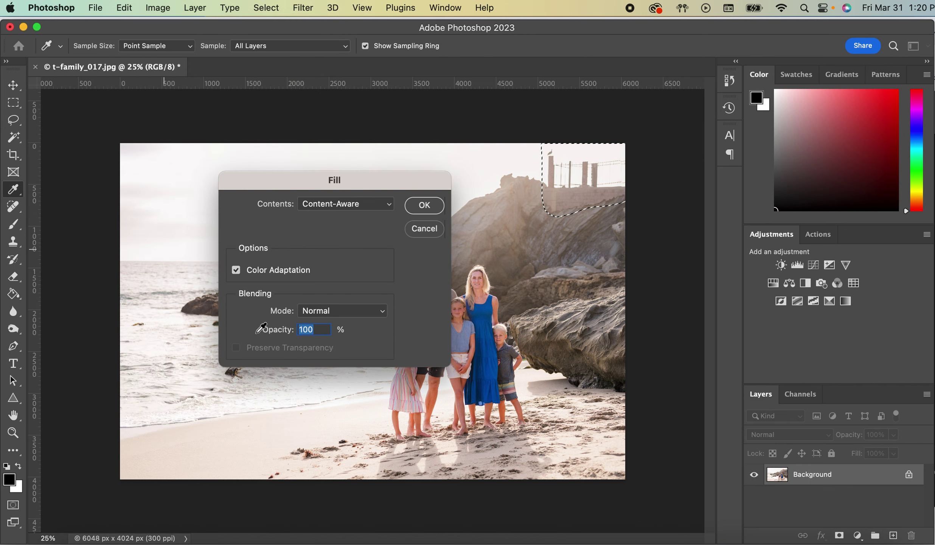
left_click(360, 204)
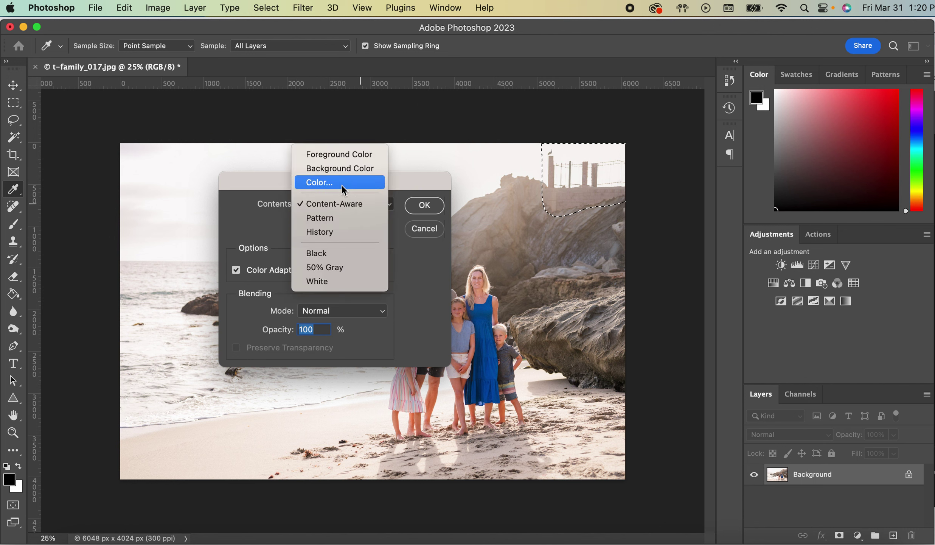
left_click(345, 249)
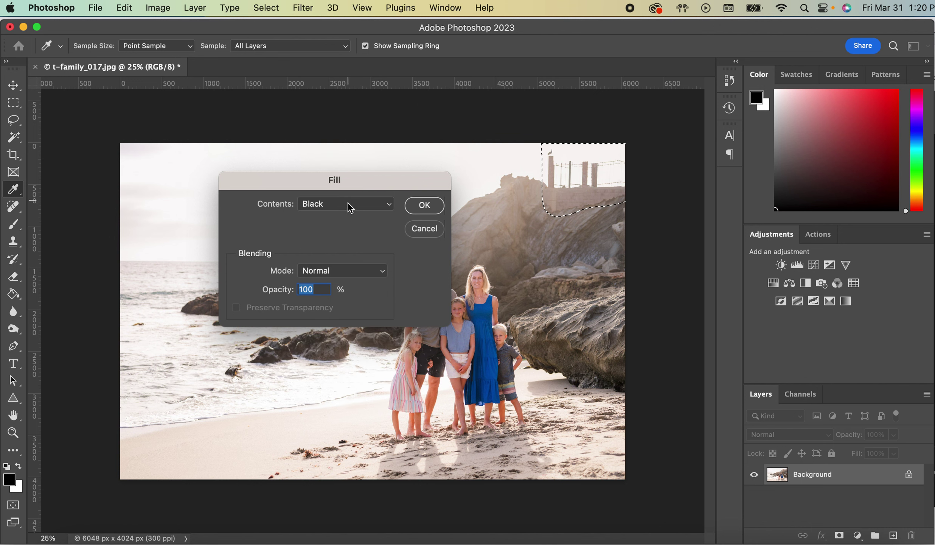
left_click(347, 204)
left_click(343, 156)
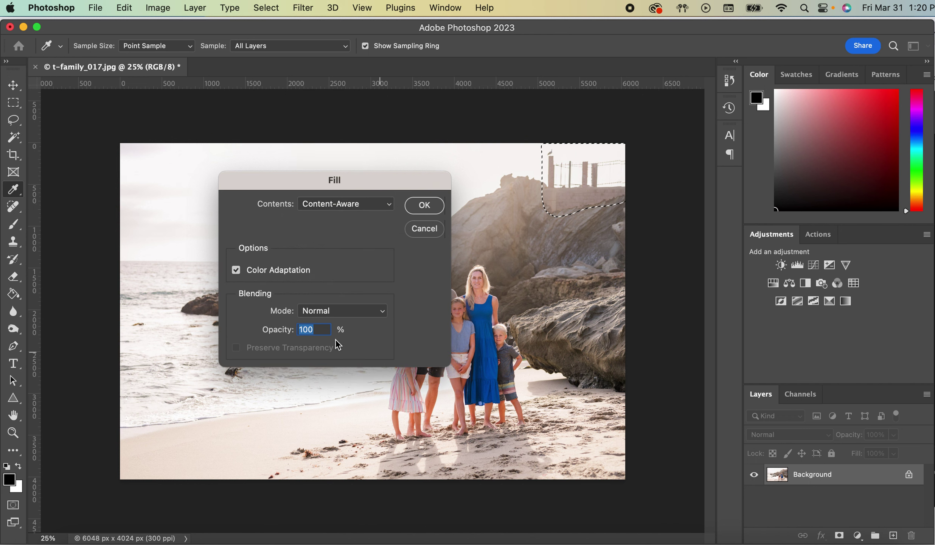
left_click(423, 207)
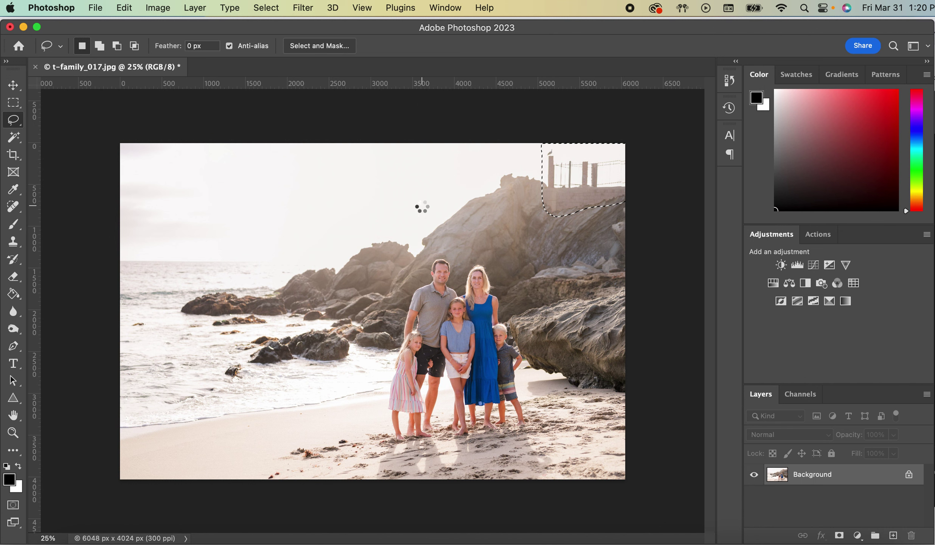
key("super+d")
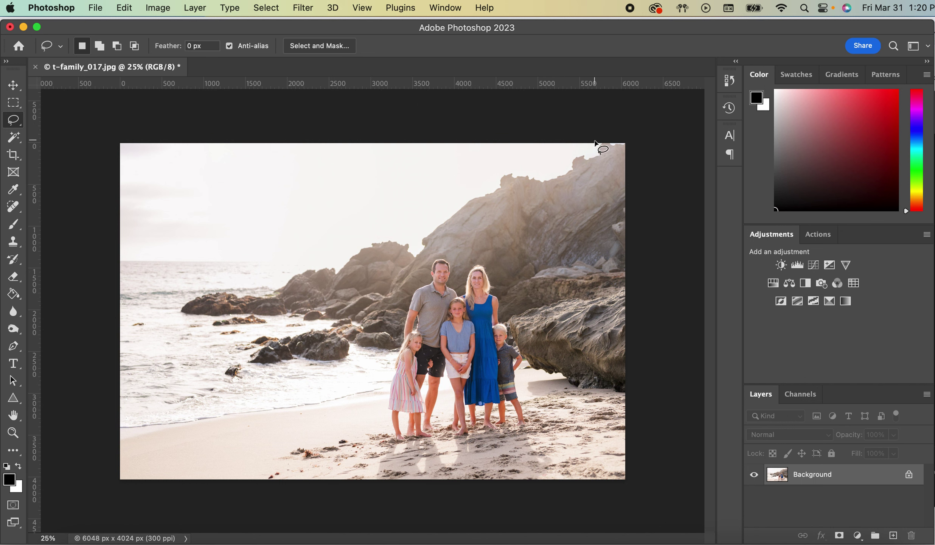
Lasso the uneven patch in the photo's upper-right corner, replace it using a Content-Aware fill, and deselect.
mouse_move(594, 141)
left_mouse_down()
mouse_move(608, 170)
mouse_move(634, 146)
mouse_move(598, 137)
left_mouse_up()
key("BackSpace")
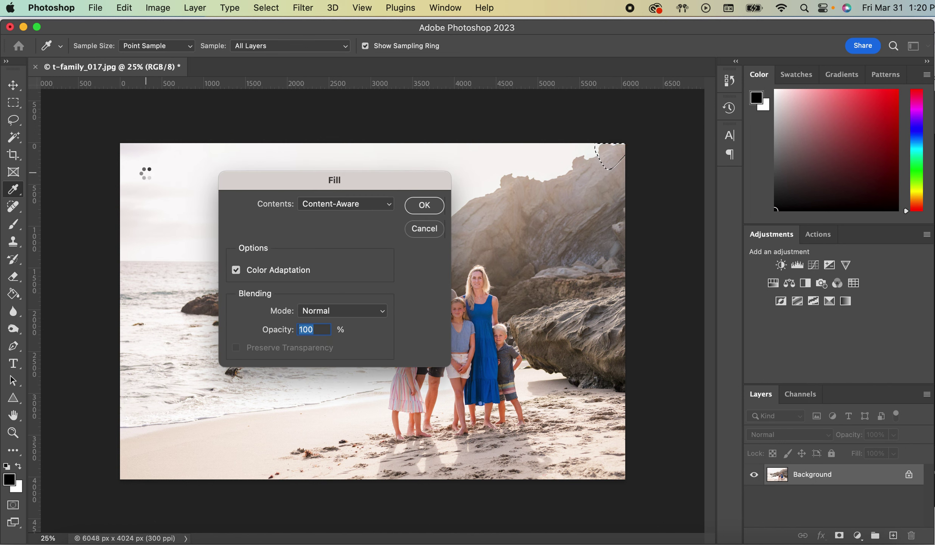
key("Return")
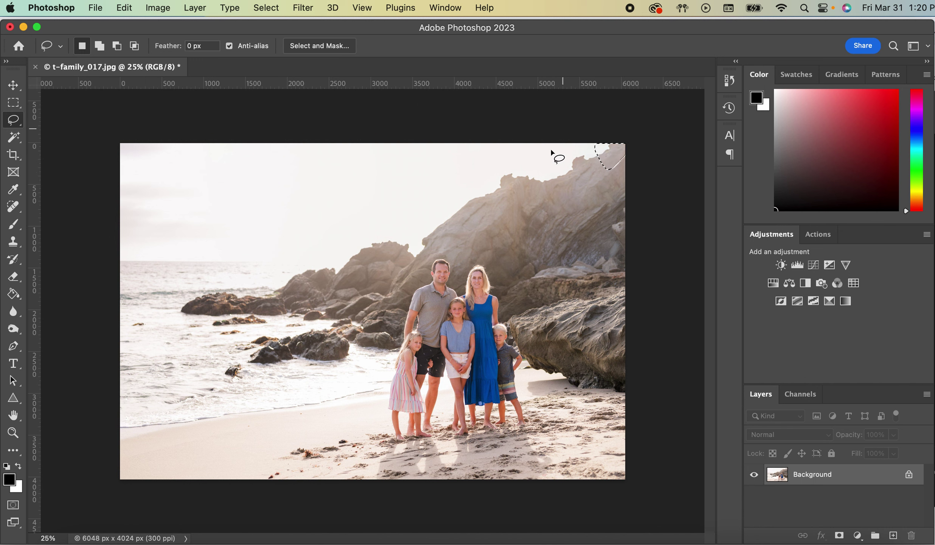
key("super+d")
Remove the small debris spots on the sand left of the family with lasso selections and Content-Aware fills.
mouse_move(278, 468)
left_mouse_down()
mouse_move(267, 481)
mouse_move(284, 482)
mouse_move(280, 462)
left_mouse_up()
key("shift+BackSpace")
key("Return")
left_click(296, 452)
left_click(293, 448)
mouse_move(291, 446)
left_mouse_down()
mouse_move(313, 459)
mouse_move(321, 453)
mouse_move(303, 442)
left_mouse_up()
key("shift+BackSpace")
key("Return")
mouse_move(297, 447)
left_mouse_down()
mouse_move(274, 460)
mouse_move(302, 446)
left_mouse_up()
key("shift+BackSpace")
key("Return")
Lasso the small isolated rock in the shallow water, remove it with a Content-Aware fill, and deselect.
mouse_move(231, 361)
left_mouse_down()
mouse_move(223, 359)
mouse_move(219, 376)
mouse_move(244, 381)
mouse_move(239, 359)
left_mouse_up()
key("shift+BackSpace")
key("Return")
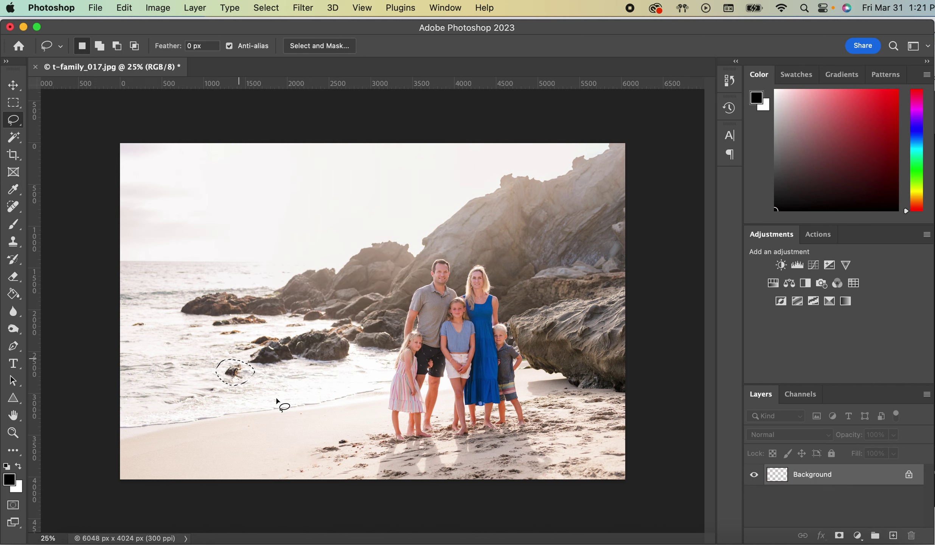
key("super+d")
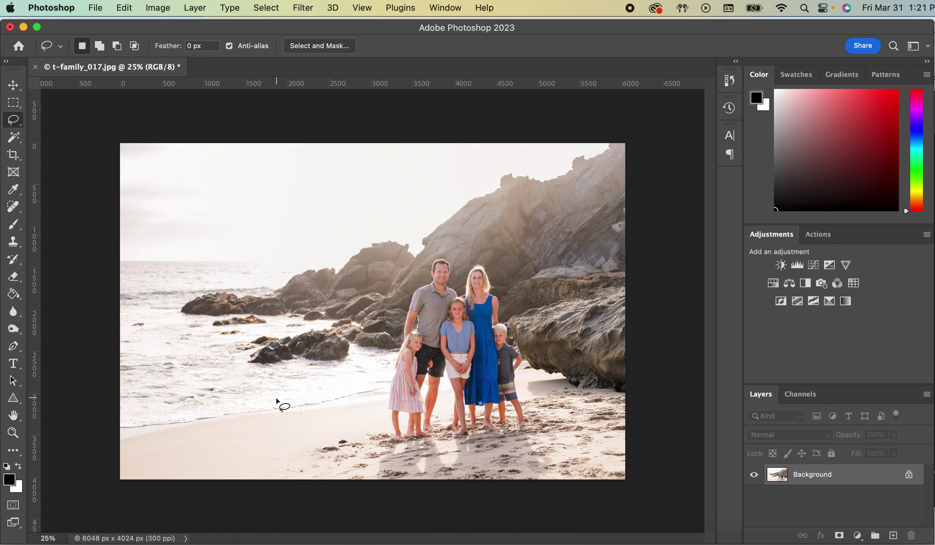
Remove the small dark spot in the water near the photo's left edge and the debris beside the family using Content-Aware fills.
mouse_move(142, 317)
left_mouse_down()
mouse_move(130, 319)
mouse_move(133, 328)
mouse_move(151, 324)
left_mouse_up()
key("shift+BackSpace")
key("Return")
key("super+d")
mouse_move(345, 430)
left_mouse_down()
mouse_move(322, 437)
mouse_move(317, 456)
mouse_move(354, 437)
left_mouse_up()
key("shift+BackSpace")
key("Return")
Compare the original t-family_017.jpg snapshot with the latest edited state in the history.
left_click(729, 81)
scroll(651, 144, "up", 10)
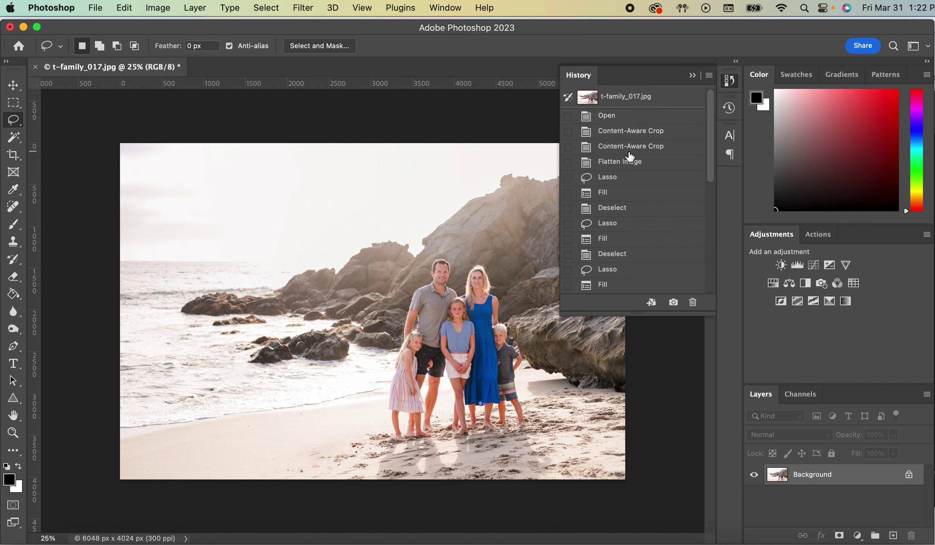
left_click(622, 98)
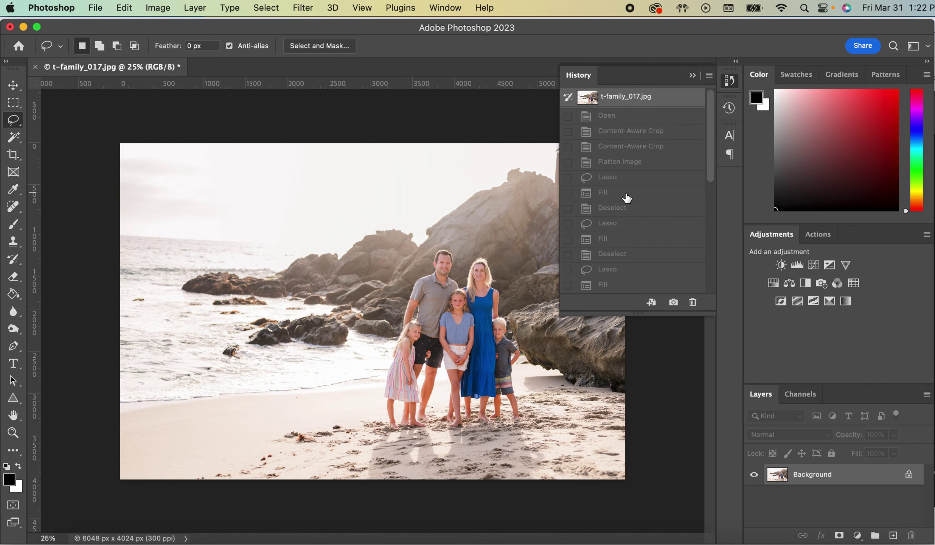
left_click(692, 76)
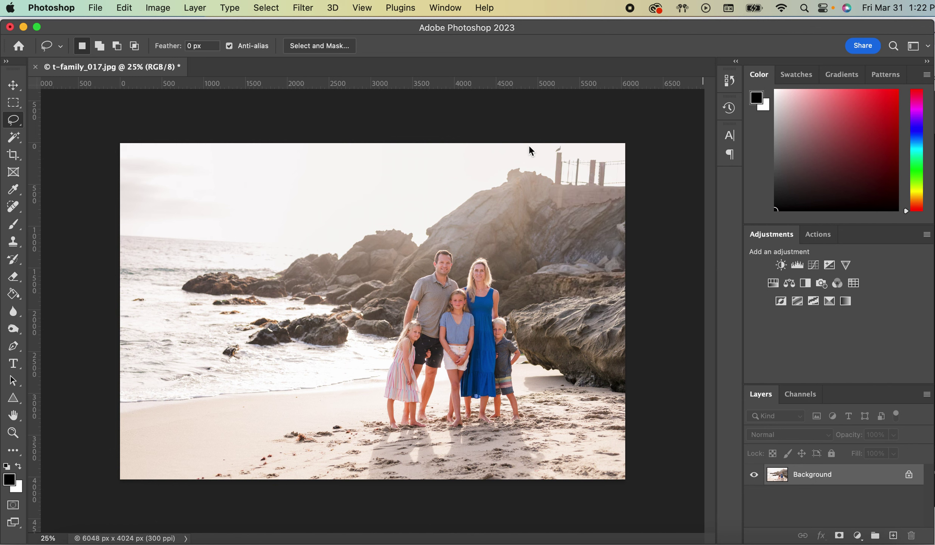
left_click(729, 81)
scroll(620, 281, "down", 1)
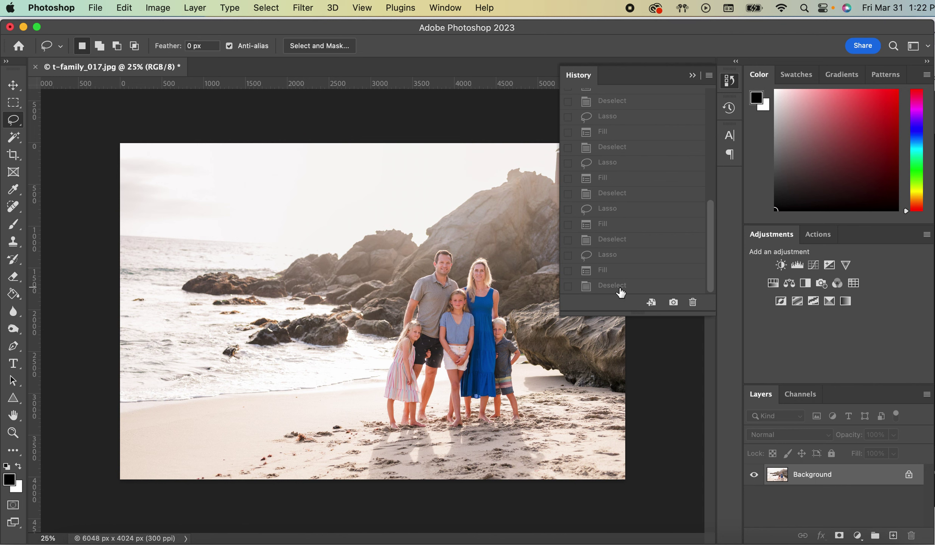
left_click(620, 284)
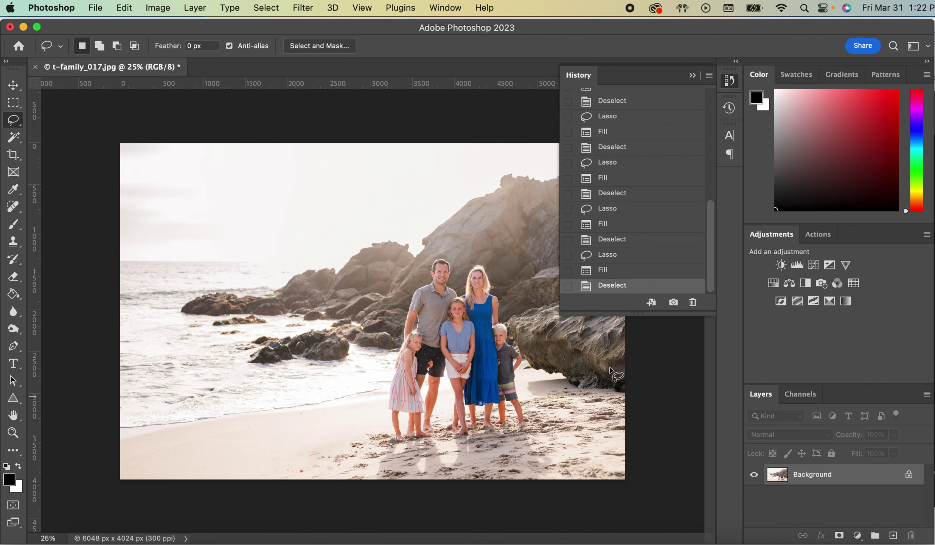
left_click(692, 75)
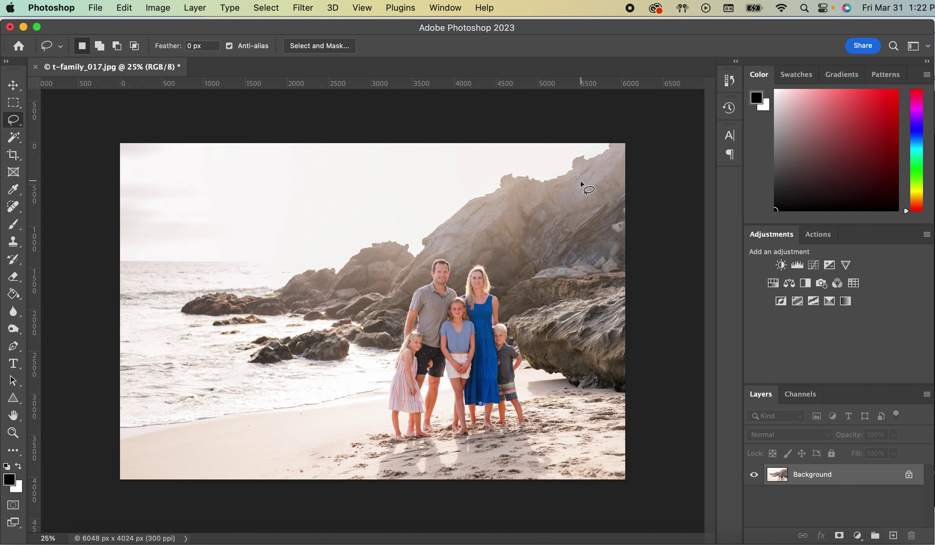
Review the whole photo before and after retouching at 16.67% zoom, ending on the last history state.
key("super+minus")
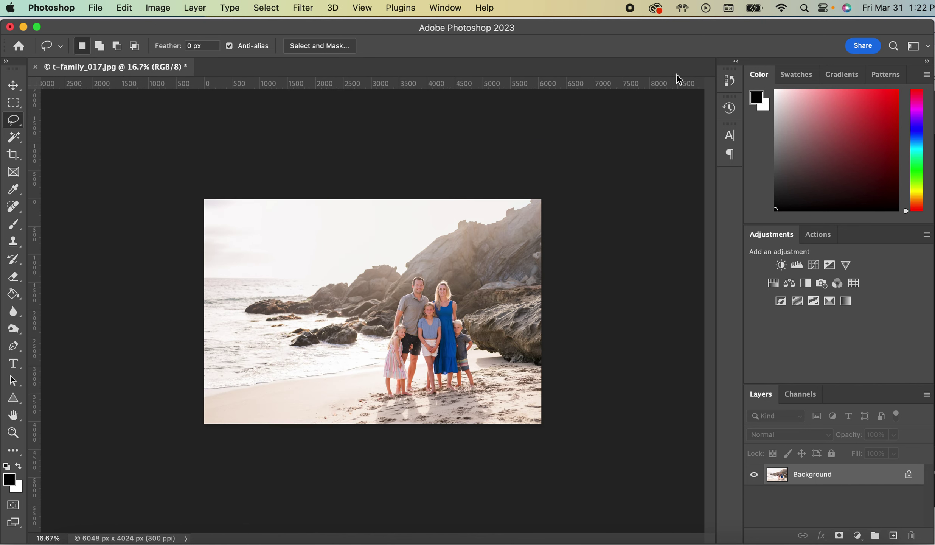
left_click(728, 82)
scroll(644, 130, "up", 10)
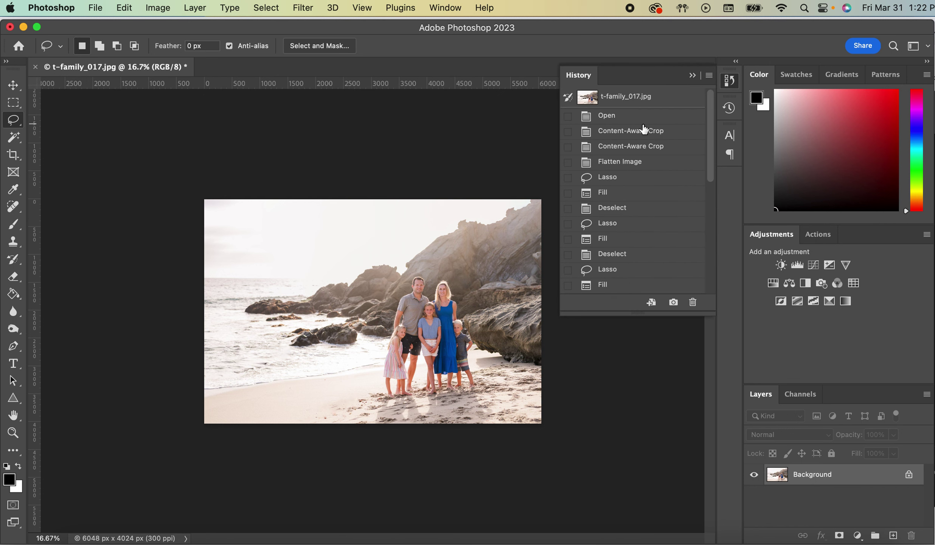
left_click(640, 99)
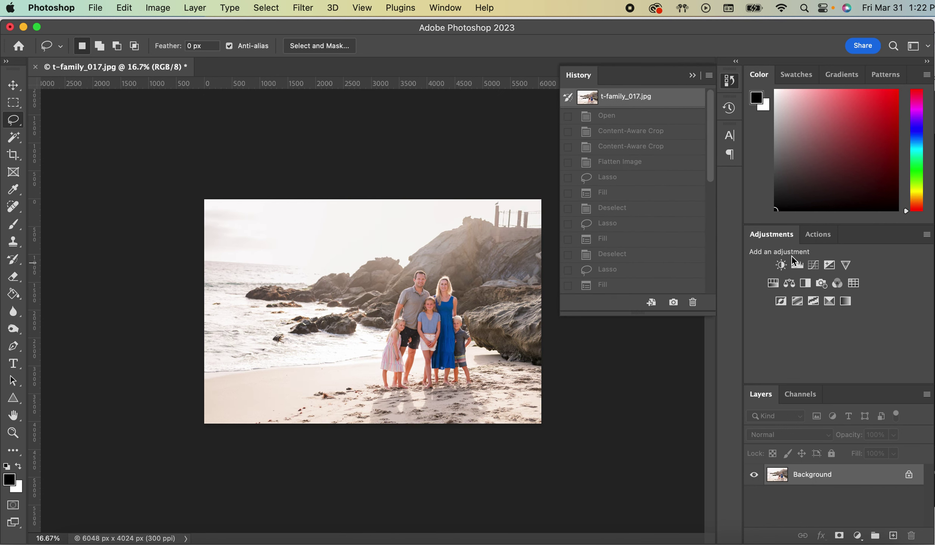
scroll(669, 209, "down", 10)
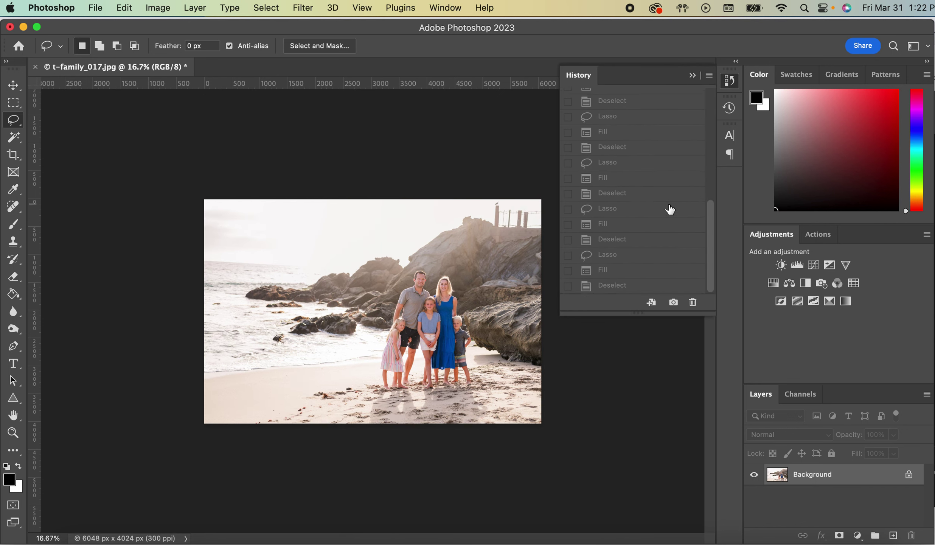
left_click(620, 288)
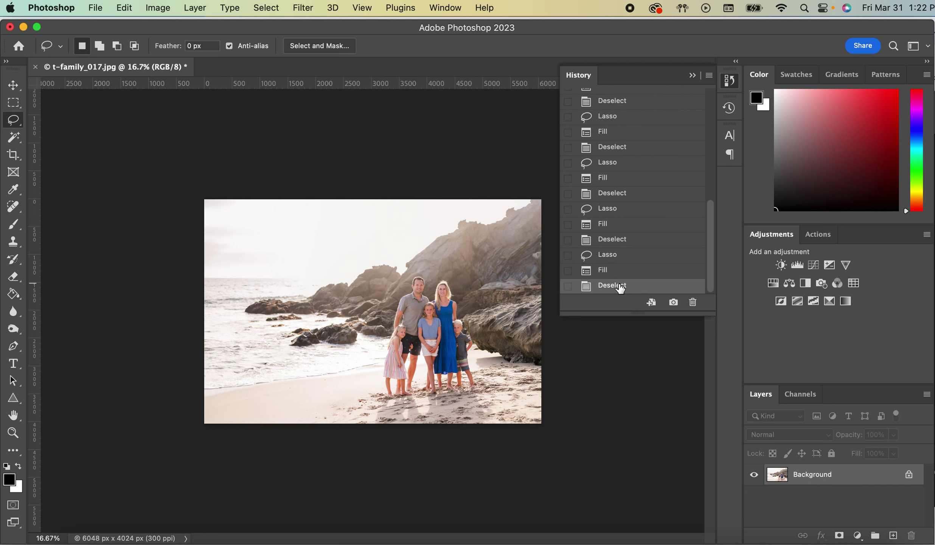
left_click(695, 75)
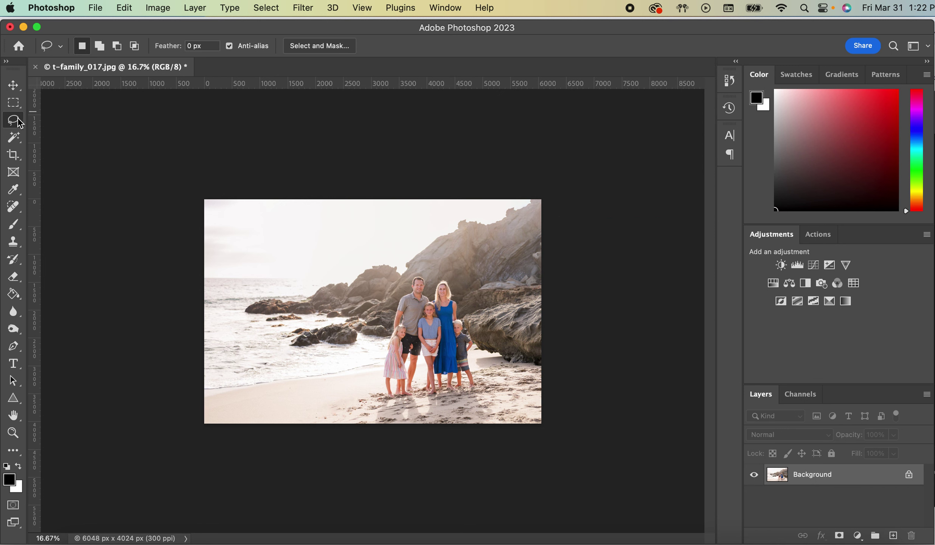
left_click(125, 12)
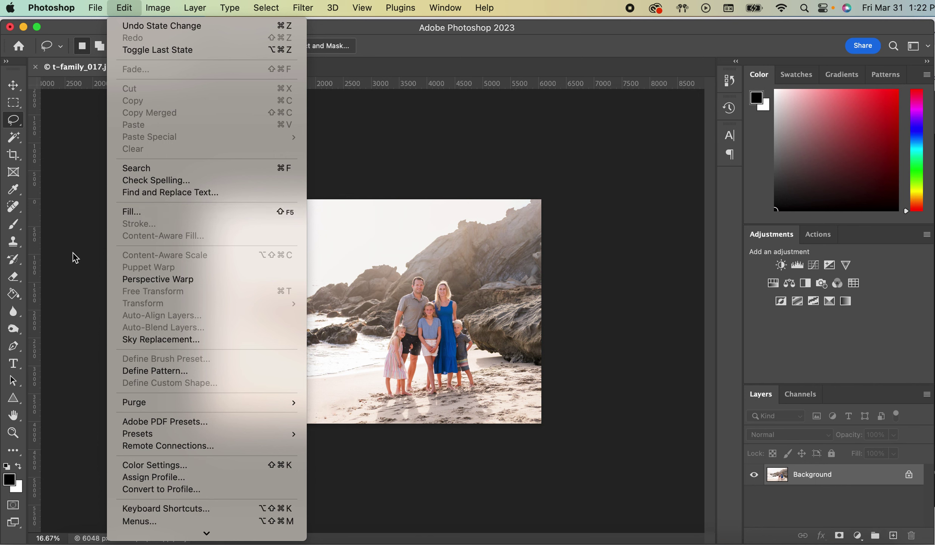
left_click(91, 254)
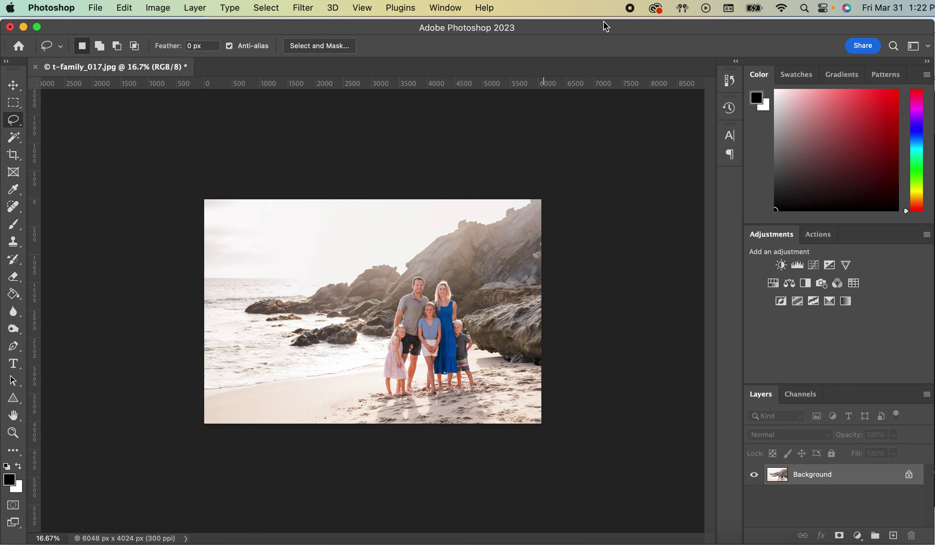